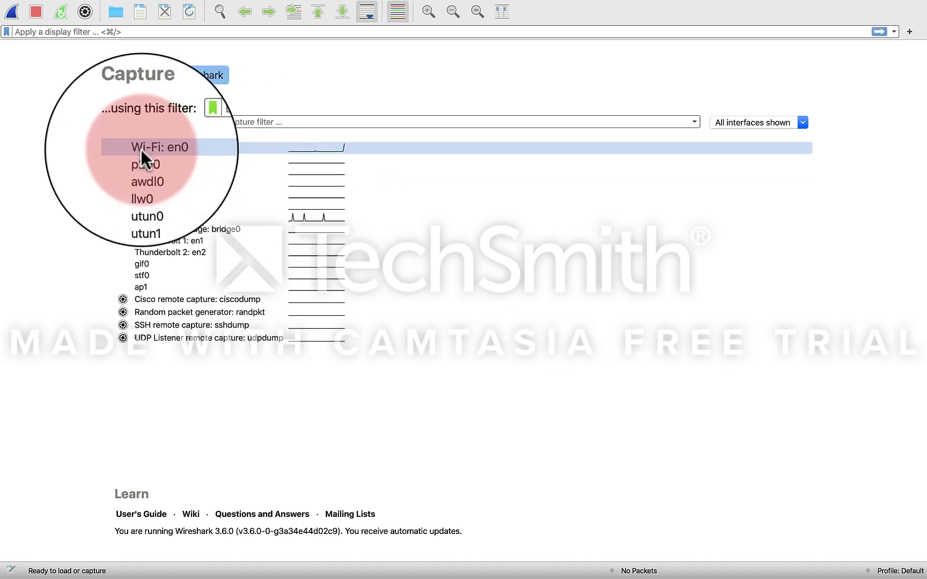
Step: Start a live packet capture on the Wi-Fi: en0 interface
mouse_move(141, 151)
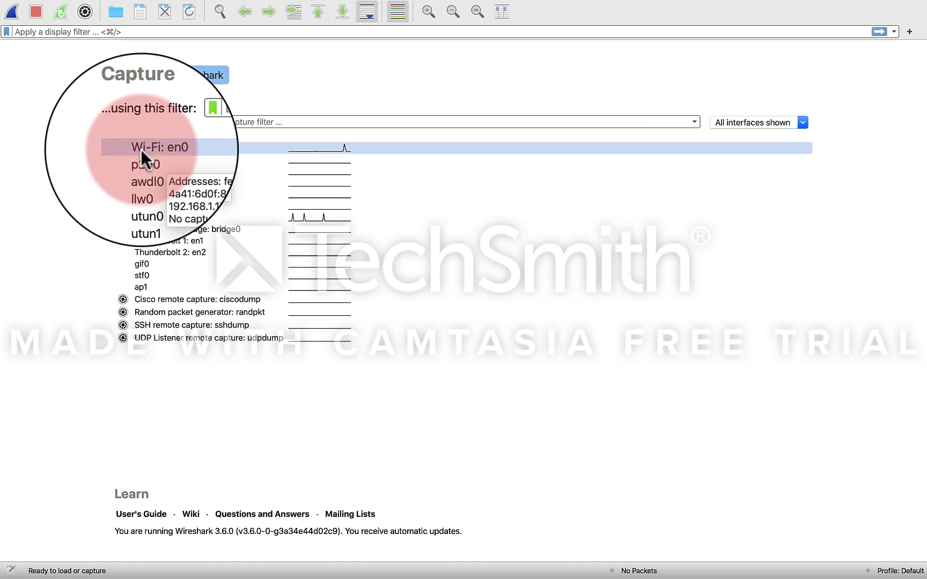
double_click(172, 145)
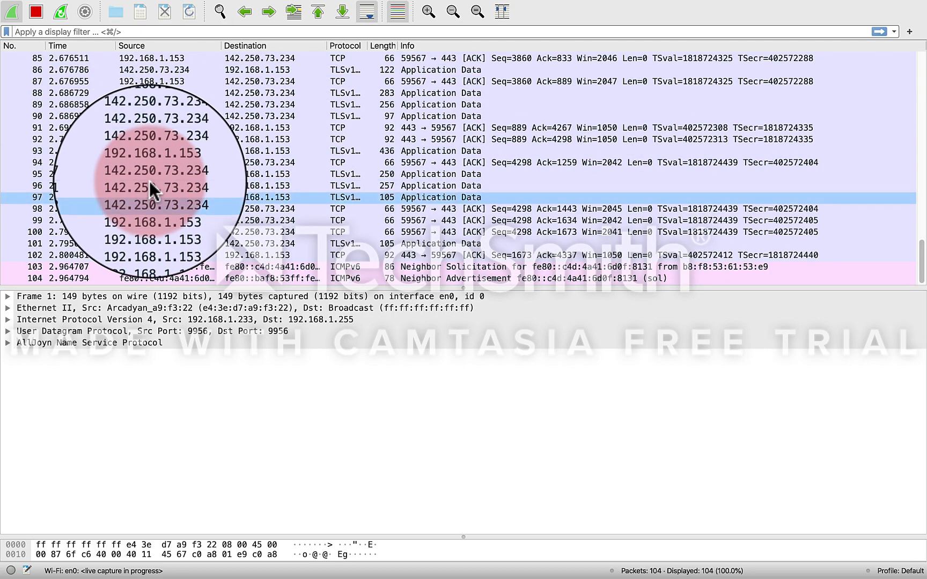
Step: Examine the captured packets back to the first one, reading their source, destination, protocol, length and info
scroll(149, 181, "up", 3)
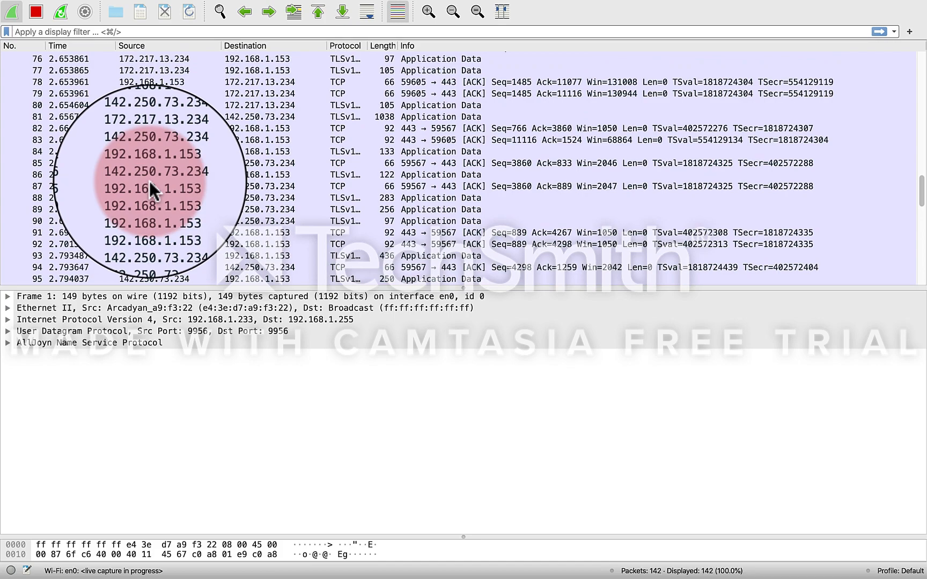
scroll(150, 181, "up", 3)
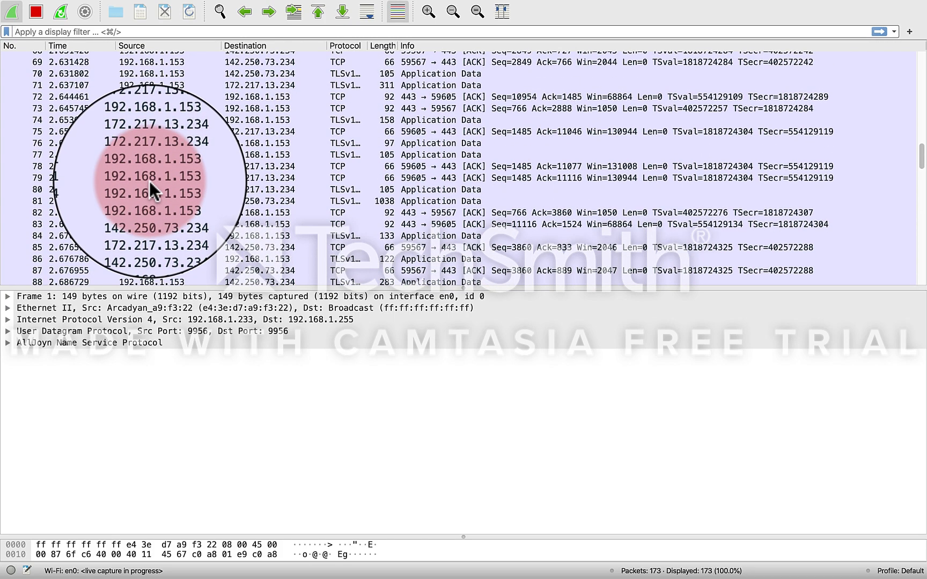
scroll(149, 181, "down", 3)
scroll(150, 180, "up", 4)
scroll(149, 181, "up", 13)
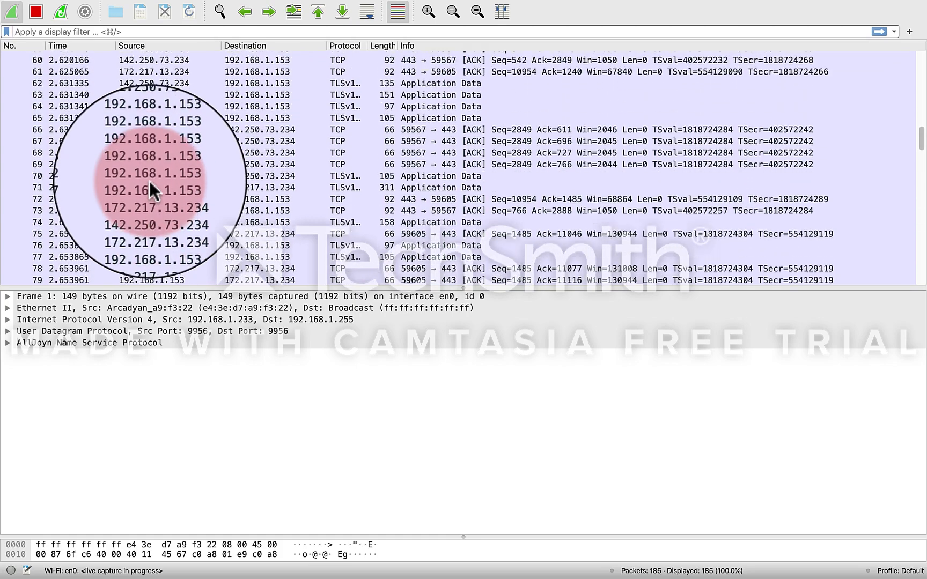
scroll(150, 181, "up", 8)
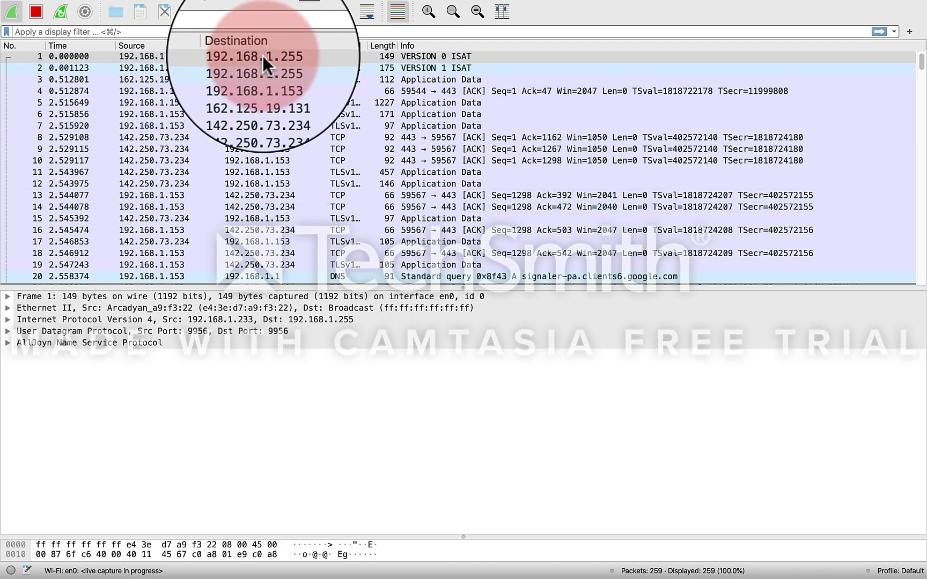
left_click(262, 55)
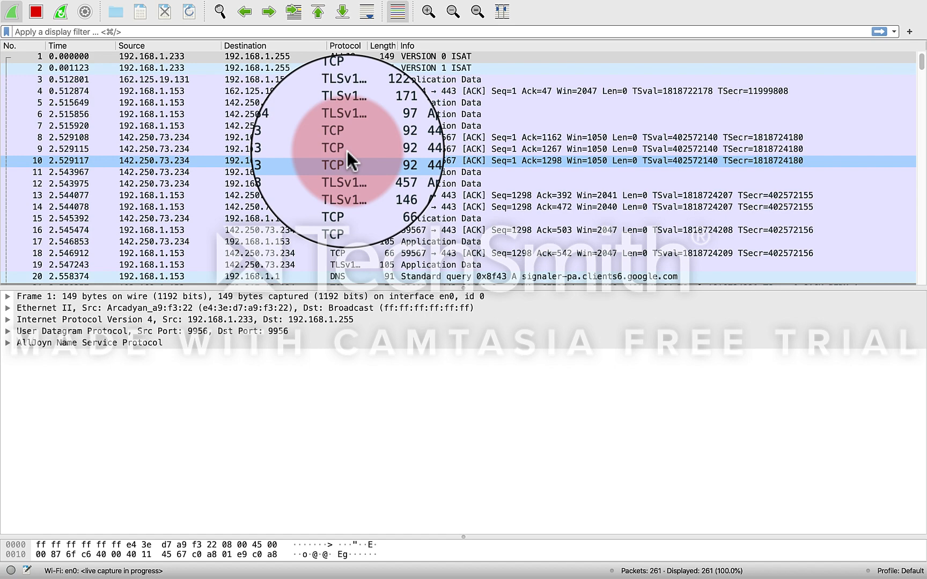
scroll(346, 151, "down", 2)
scroll(346, 151, "up", 2)
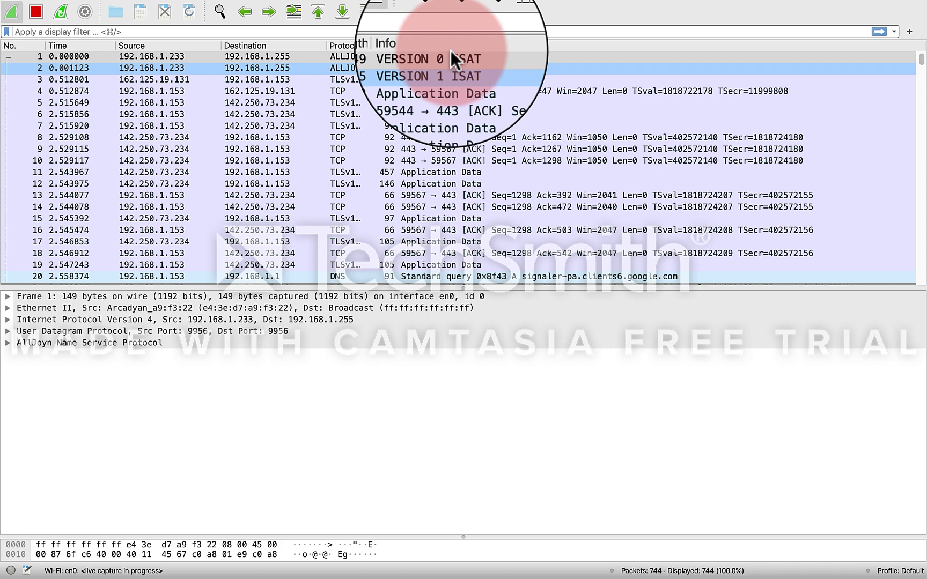
scroll(496, 232, "down", 3)
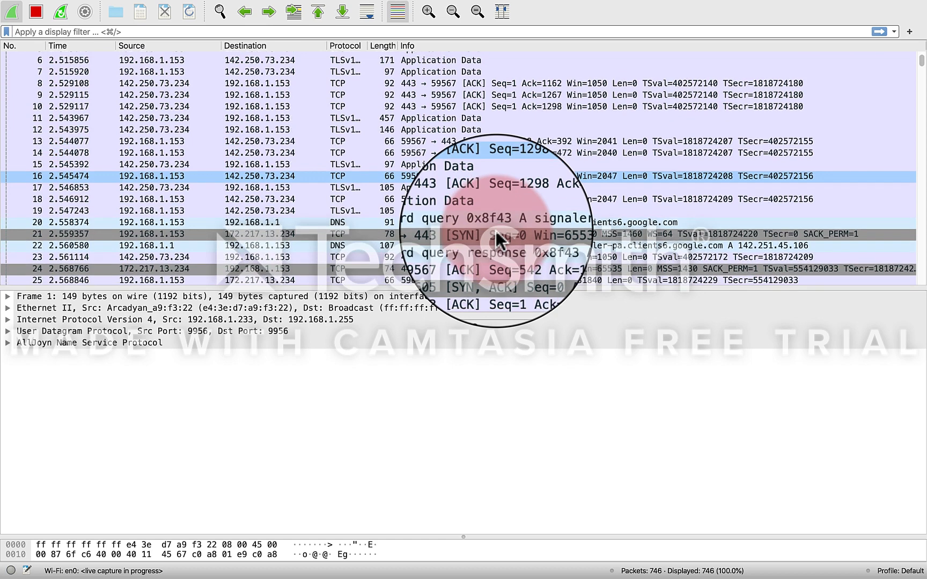
scroll(499, 240, "up", 3)
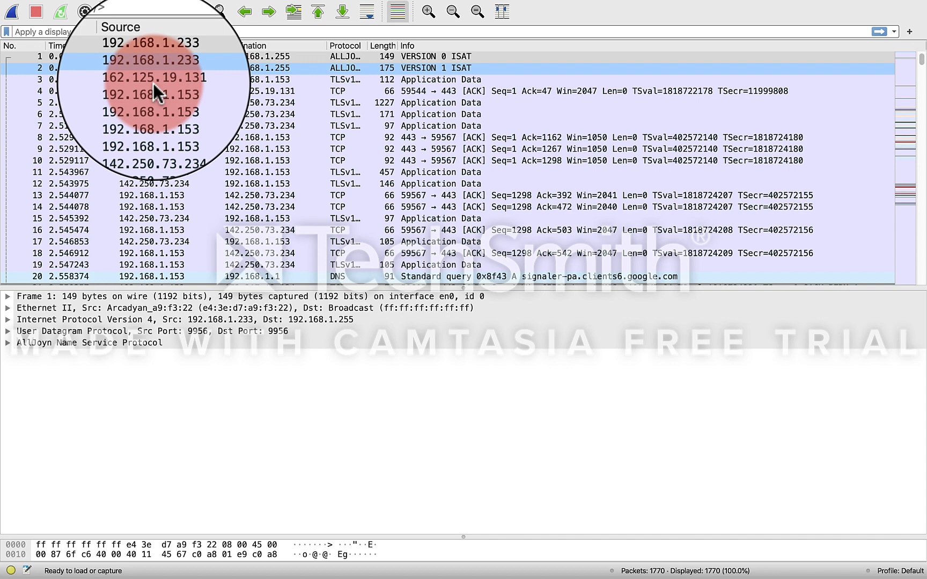
Step: Enter the display filter ip.addr==192.168.1.153 for the captured traffic
type("ip")
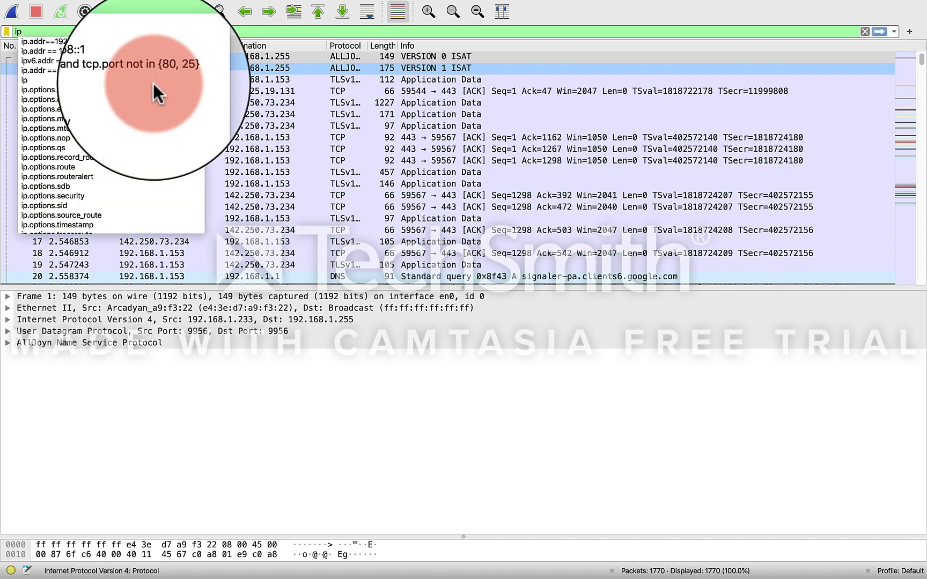
type(".")
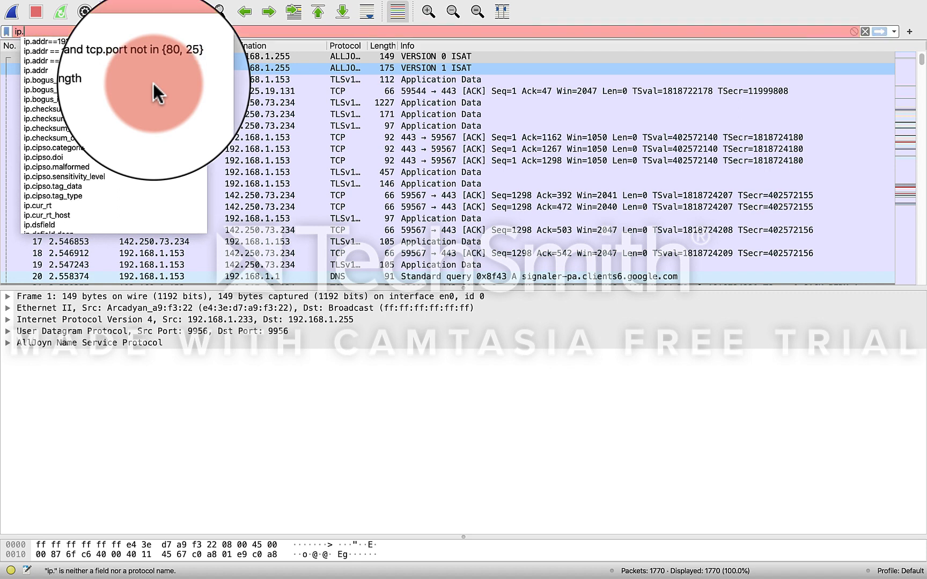
type("addr==")
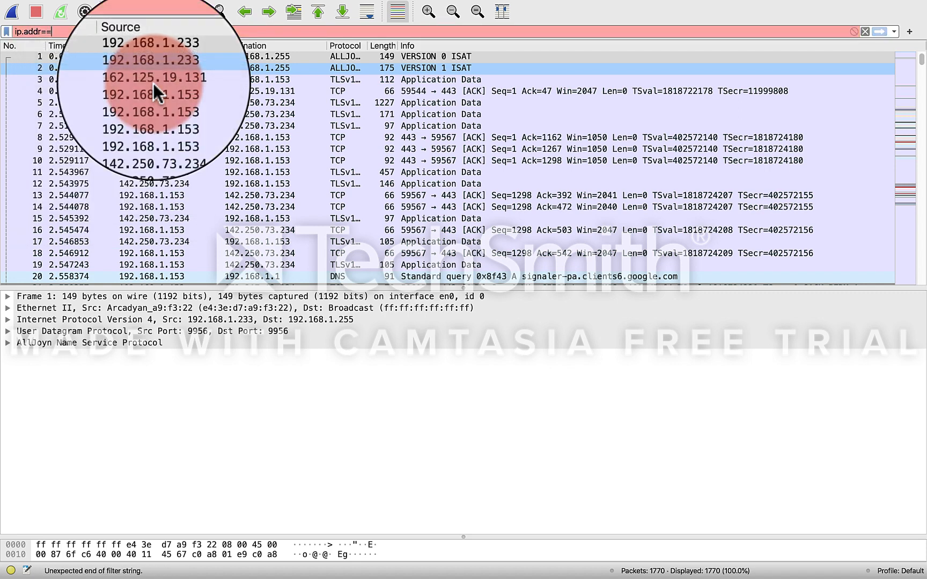
key("BackSpace")
key("BackSpace")
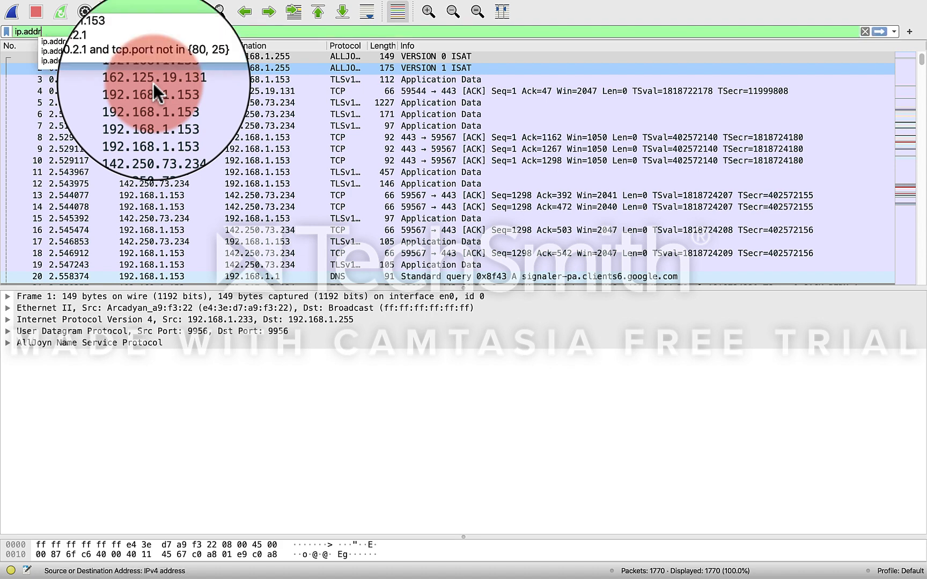
left_click(85, 41)
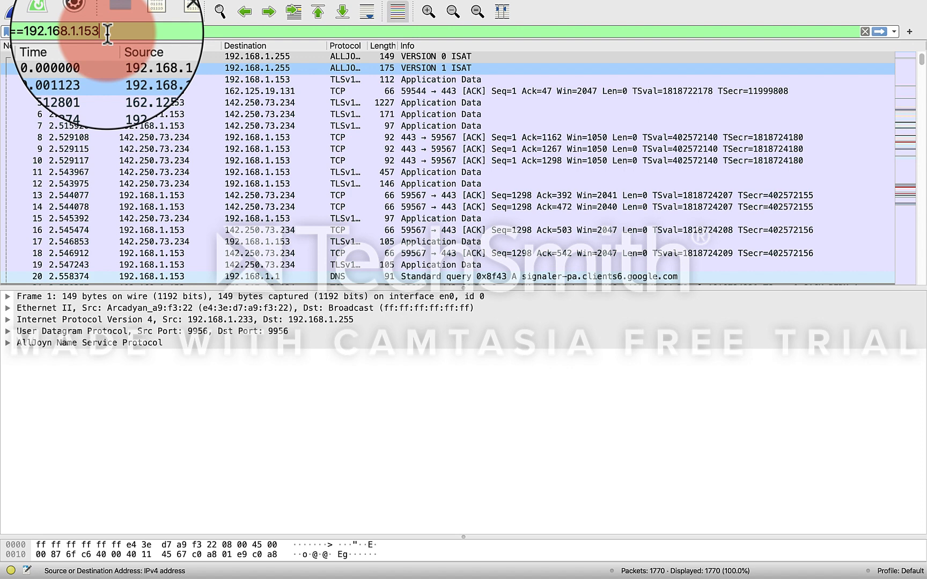
Step: Sort the packet list by source address, look through it, and re-sort it by destination address
left_click(138, 45)
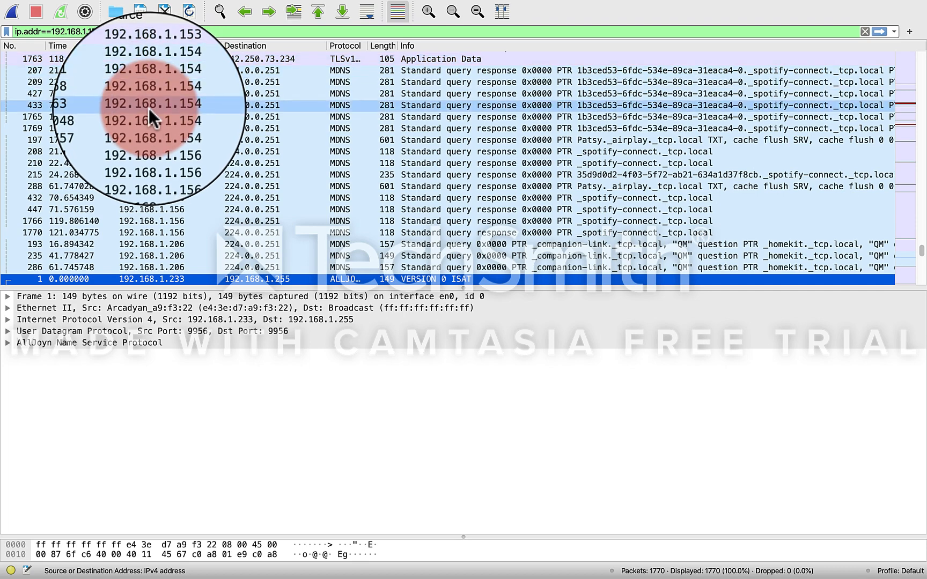
scroll(149, 108, "up", 5)
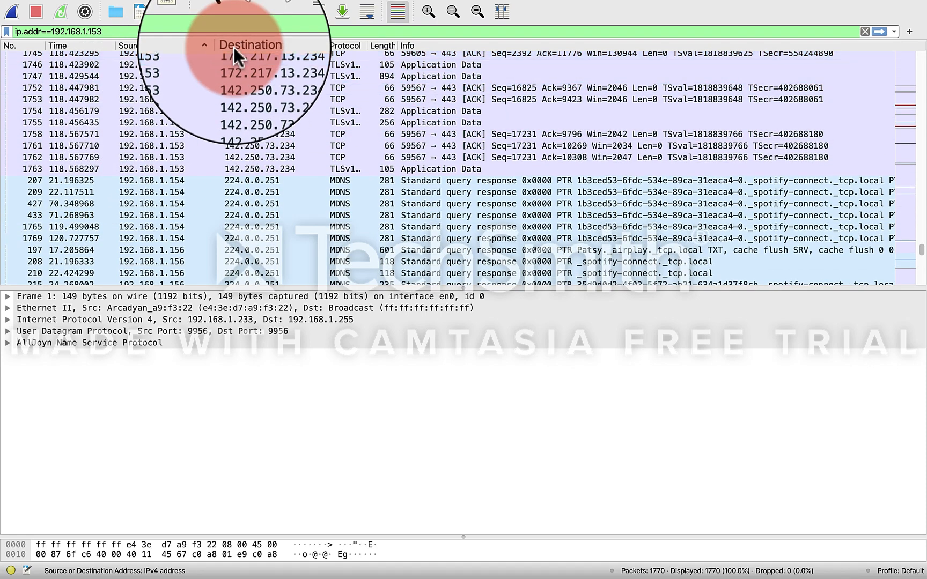
left_click(234, 47)
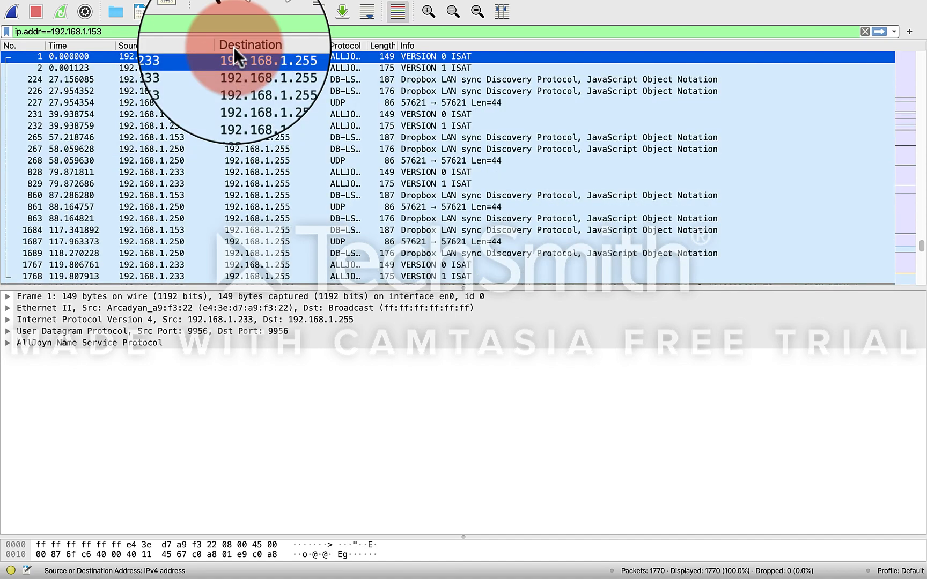
Step: Examine the packets with destination 192.168.1.153, comparing their source addresses, protocols and info
scroll(233, 48, "up", 20)
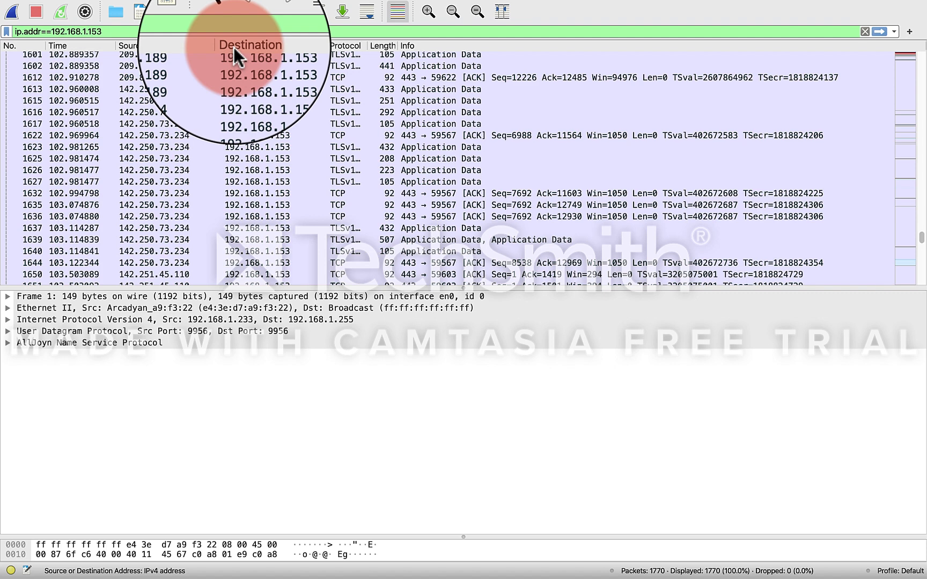
scroll(235, 48, "up", 5)
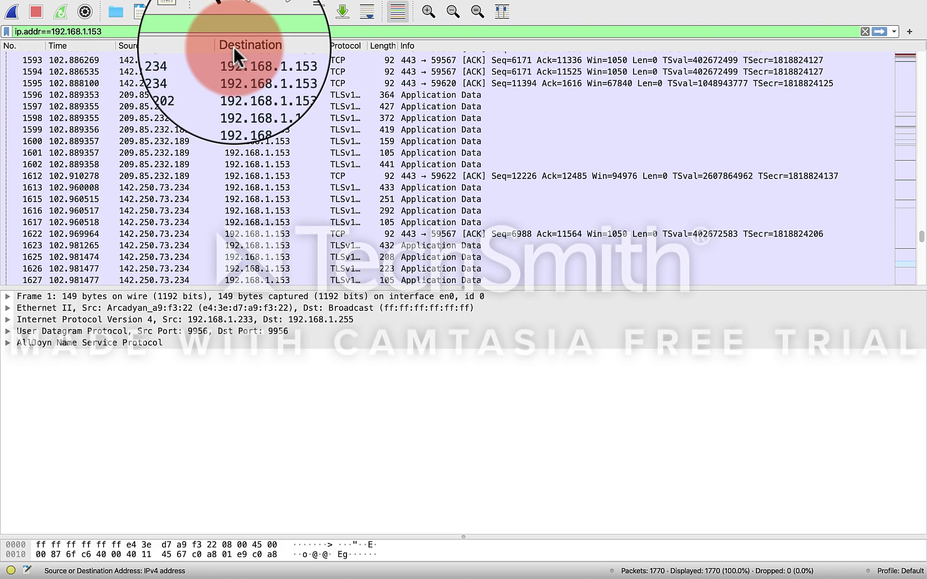
scroll(233, 47, "up", 10)
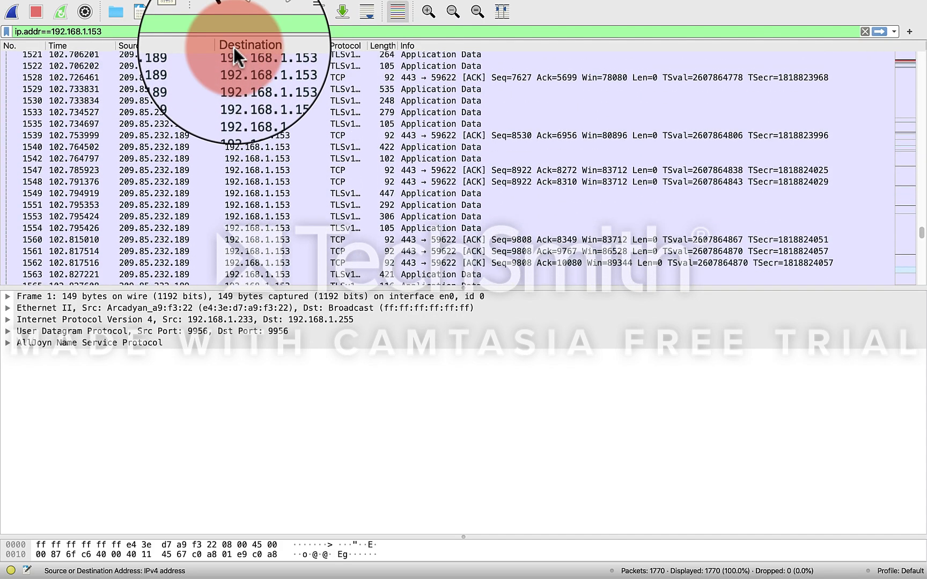
scroll(233, 48, "up", 5)
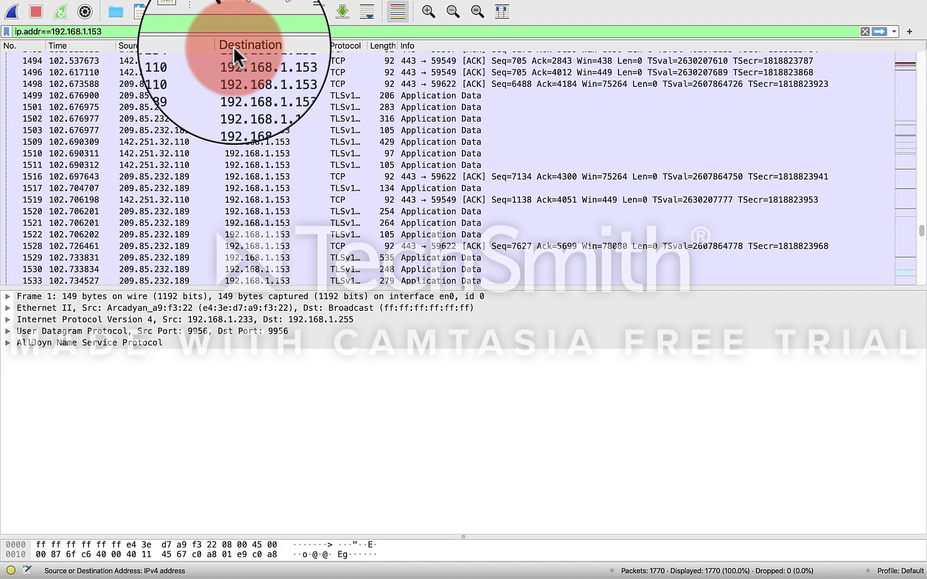
scroll(235, 49, "up", 3)
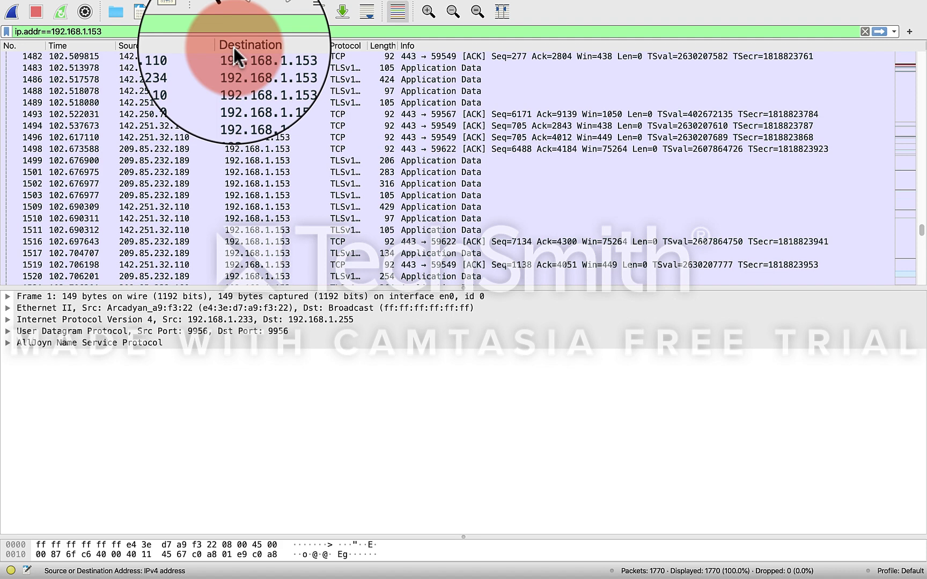
scroll(234, 48, "up", 4)
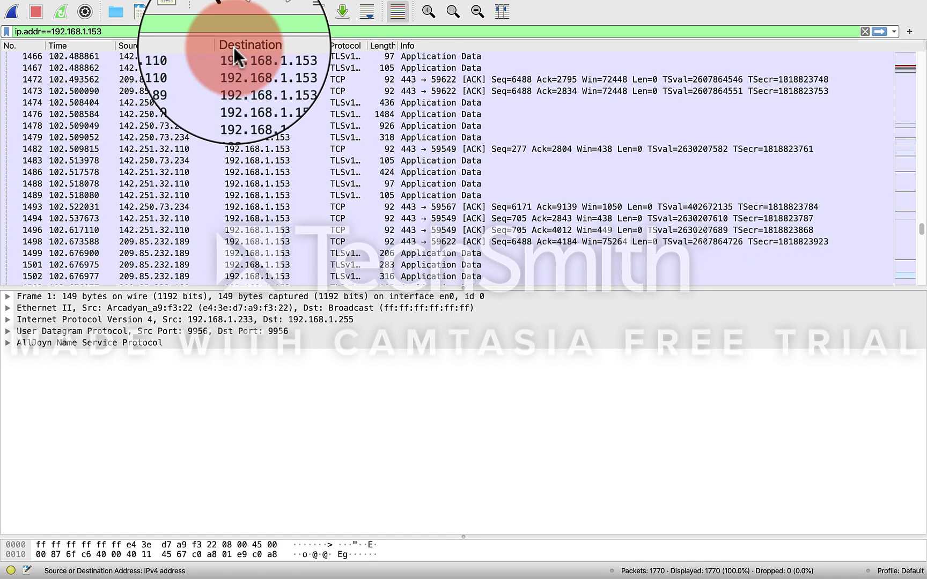
scroll(233, 48, "up", 8)
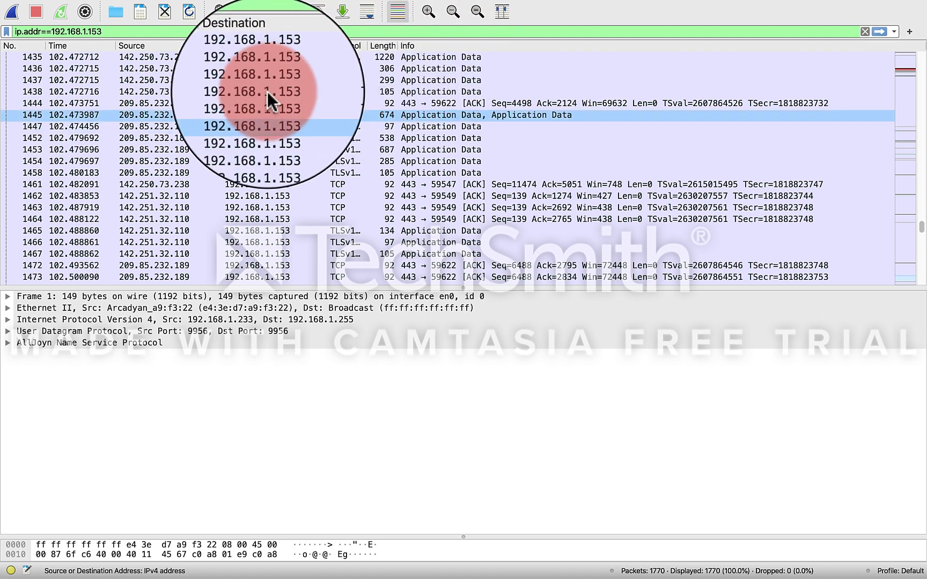
left_click(212, 112)
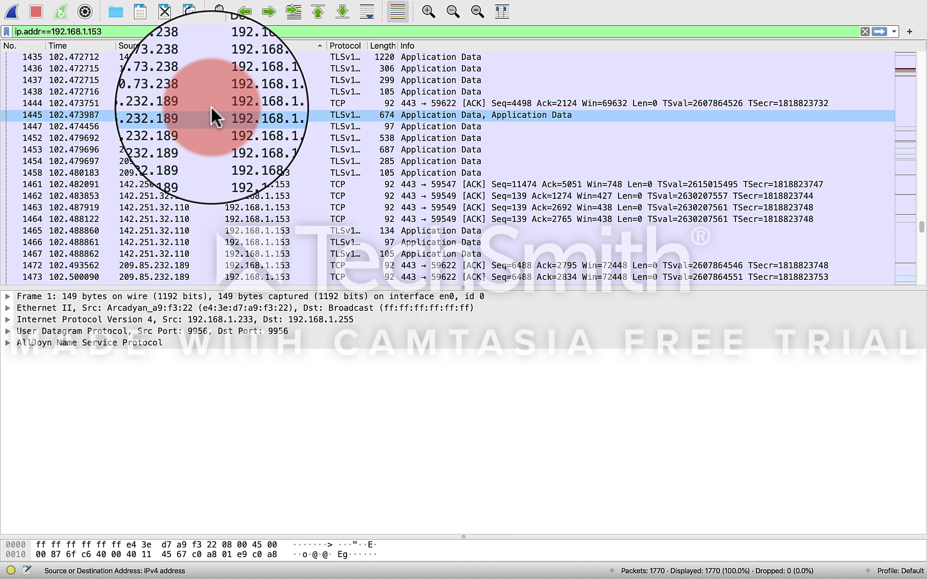
scroll(210, 111, "up", 10)
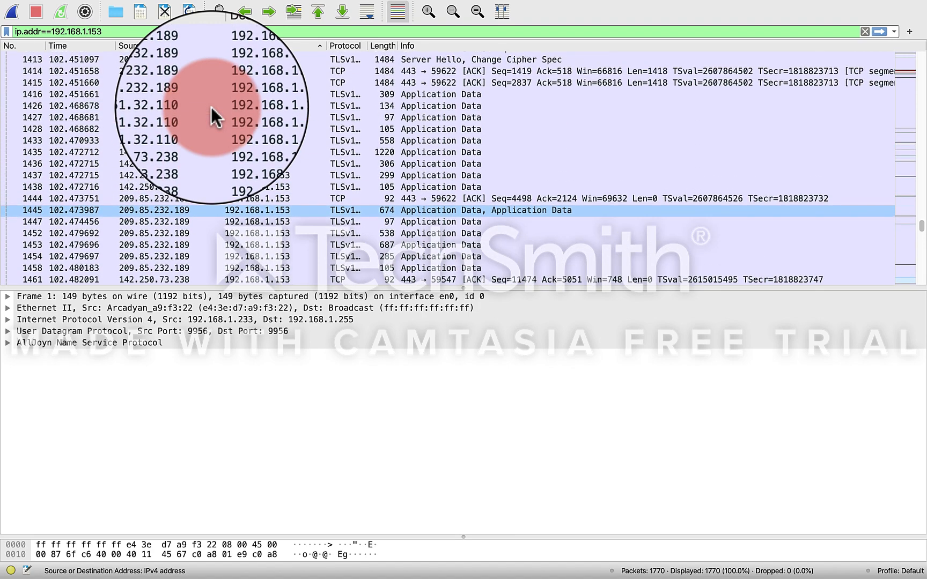
scroll(211, 107, "up", 3)
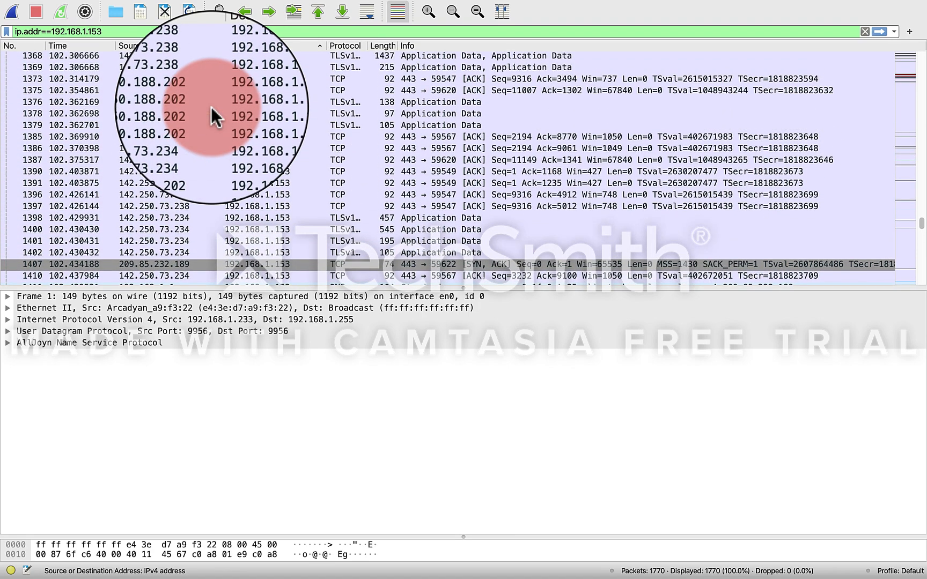
scroll(212, 107, "up", 3)
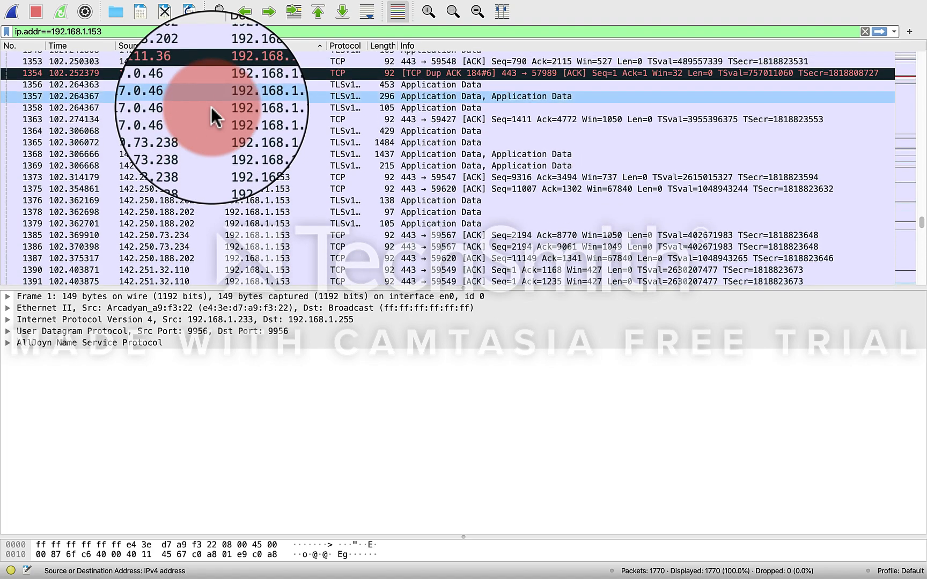
mouse_move(62, 8)
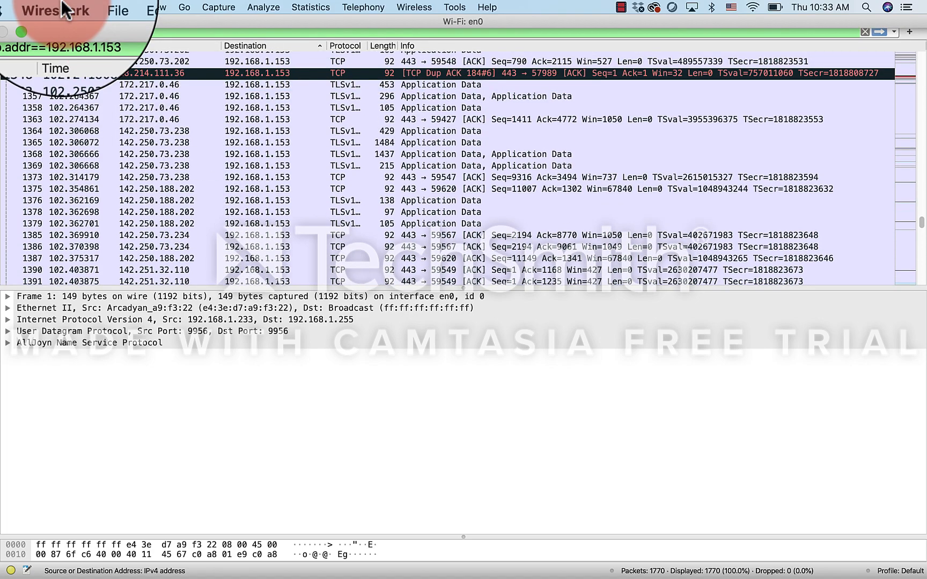